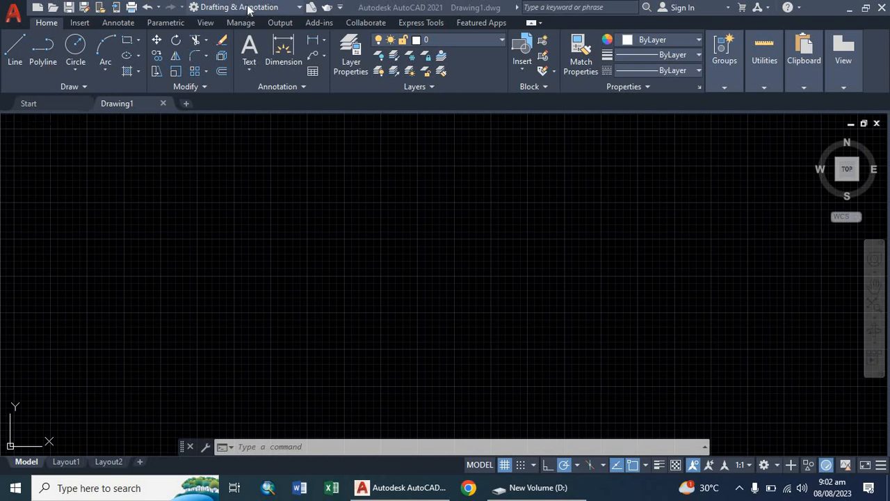
Step: Switch to the AutoCAD Customization workspace and return to the Drafting & Annotation workspace
left_click(297, 8)
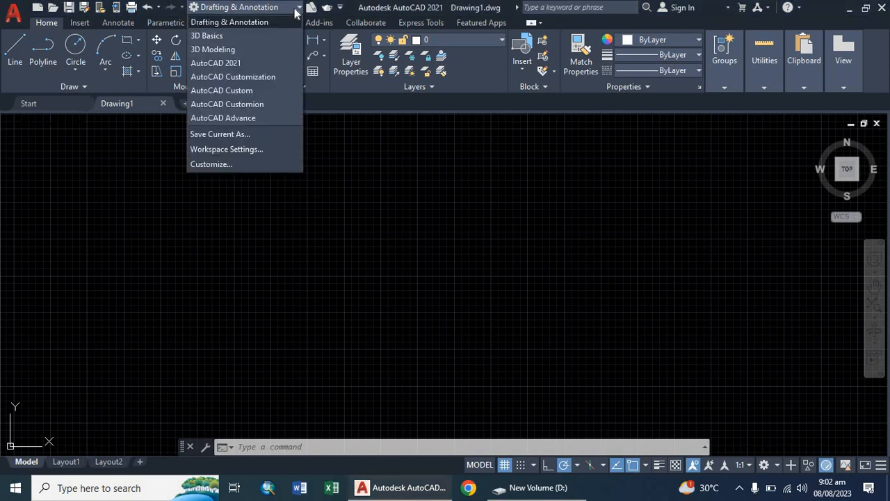
left_click(297, 12)
left_click(295, 12)
left_click(254, 24)
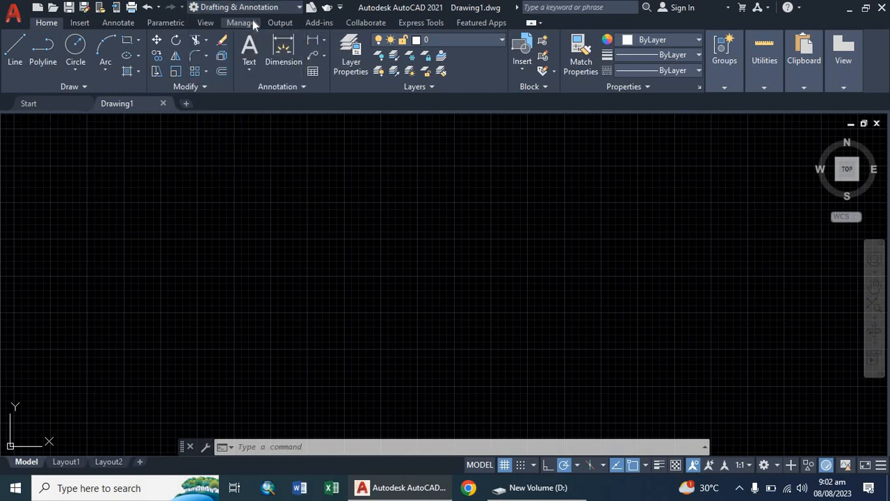
left_click(295, 9)
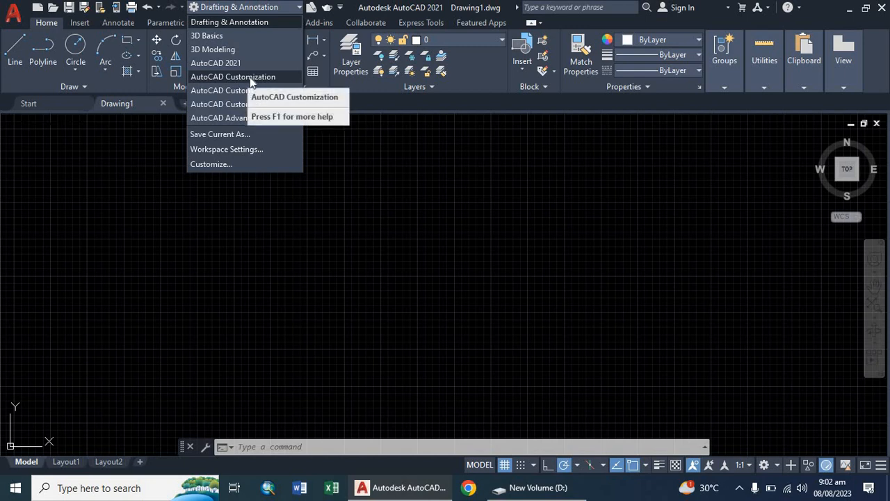
left_click(250, 77)
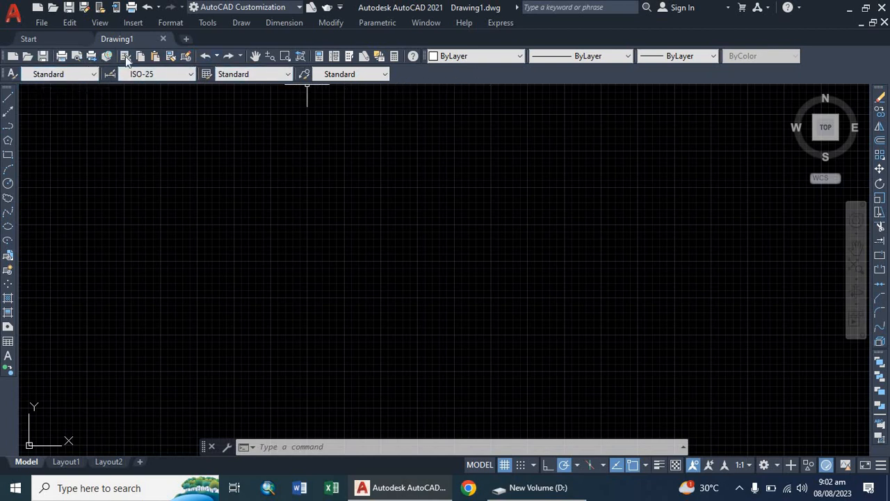
left_click(279, 7)
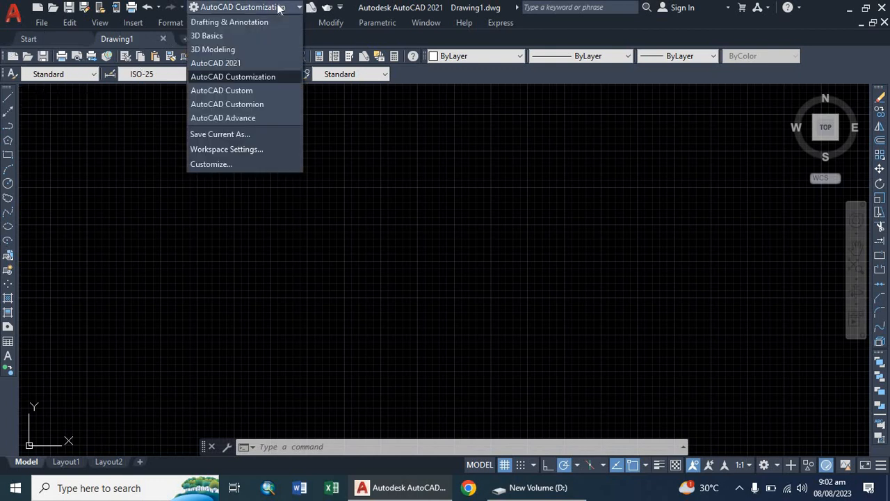
left_click(232, 22)
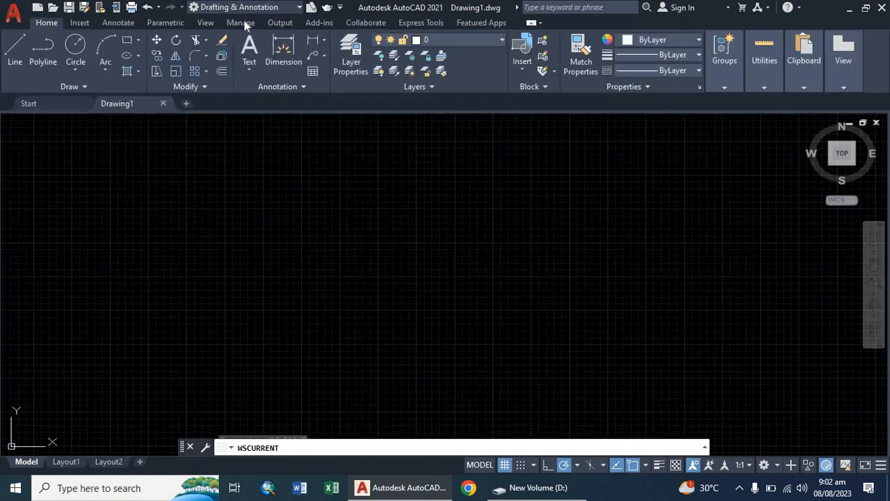
Step: Show the menu bar and turn off the ribbon in the Drafting & Annotation workspace
left_click(339, 7)
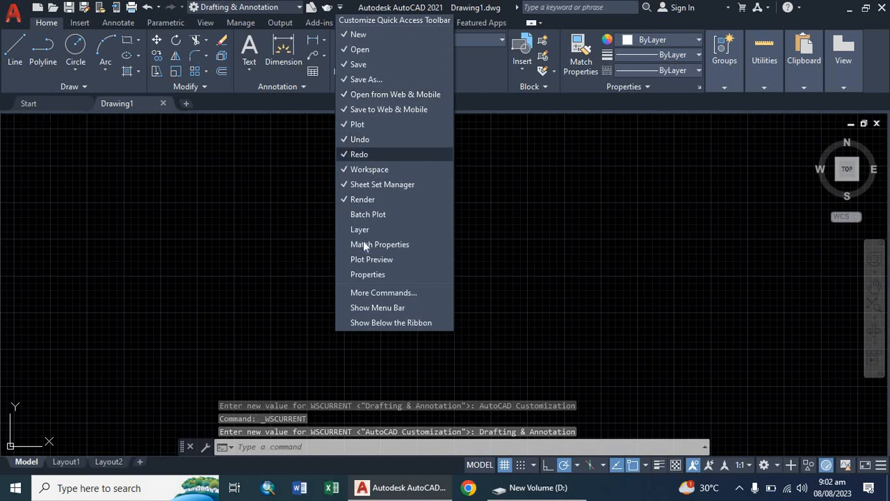
left_click(376, 308)
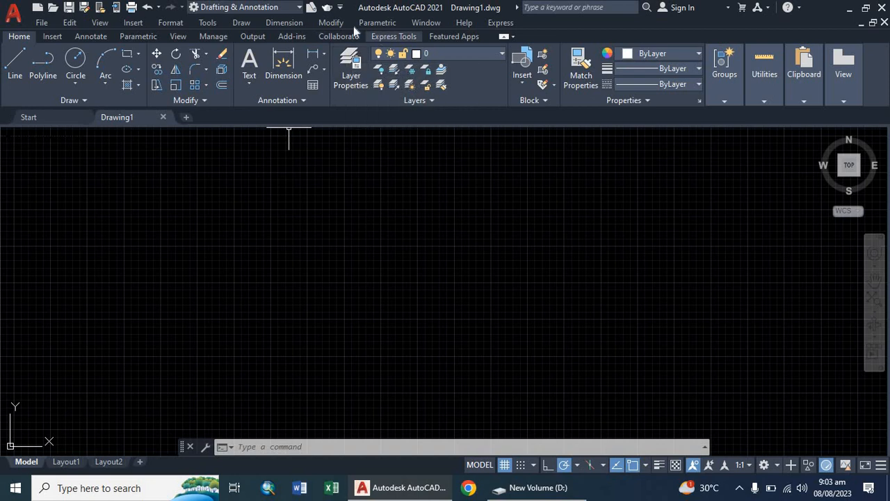
left_click(204, 24)
mouse_move(259, 24)
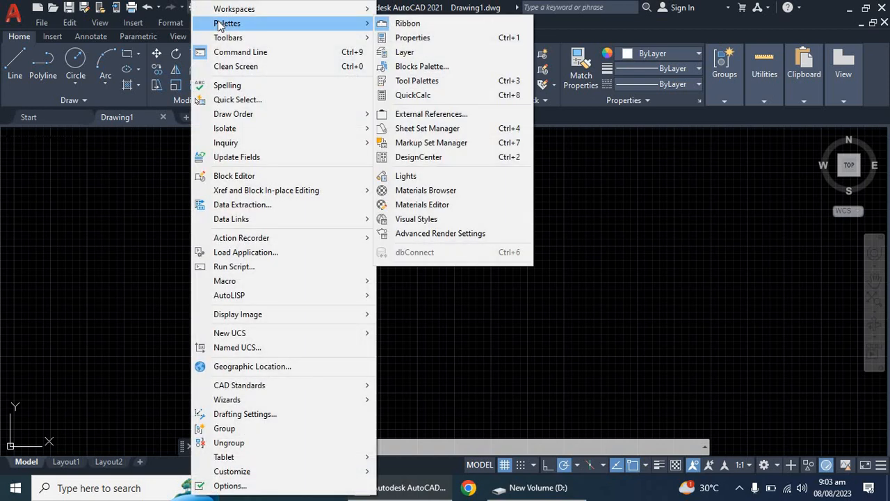
left_click(403, 24)
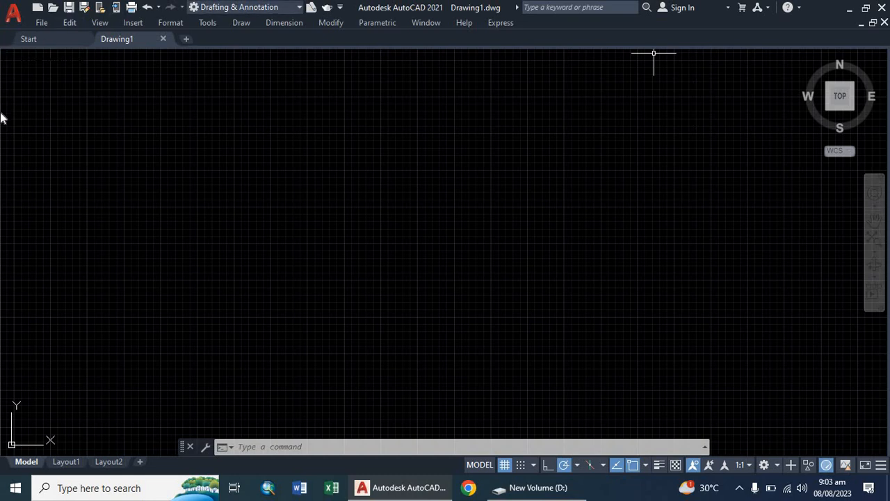
Step: Turn on the AutoCAD toolbars Draw and Draw Order
left_click(209, 22)
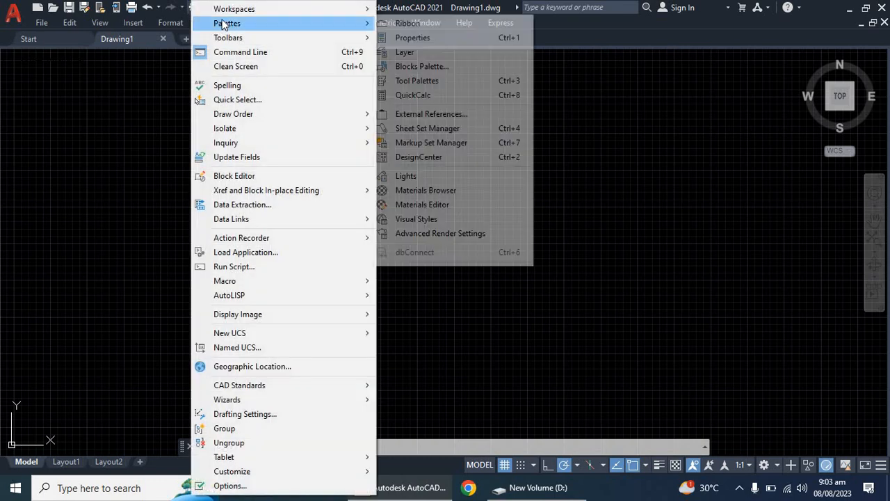
mouse_move(239, 39)
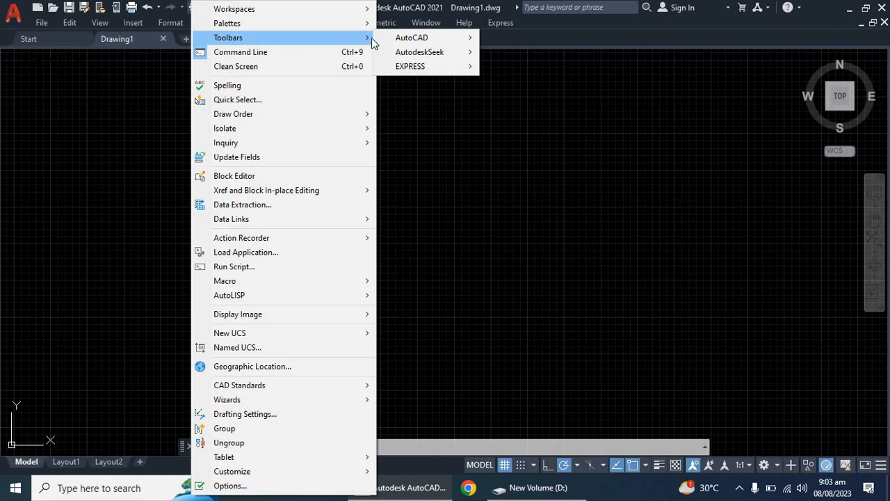
mouse_move(407, 43)
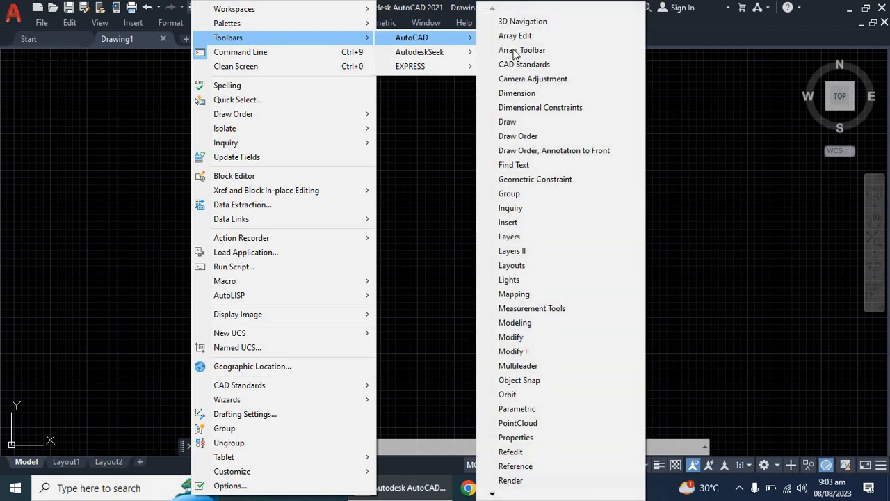
left_click(520, 122)
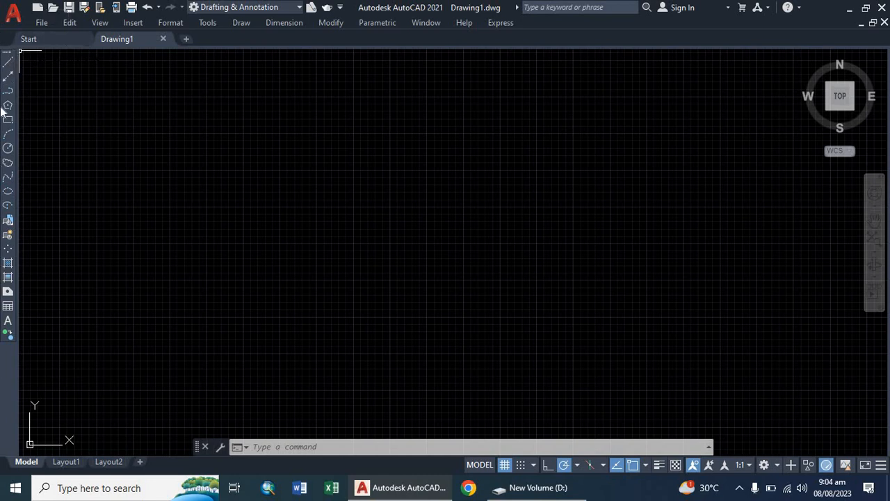
left_click(200, 23)
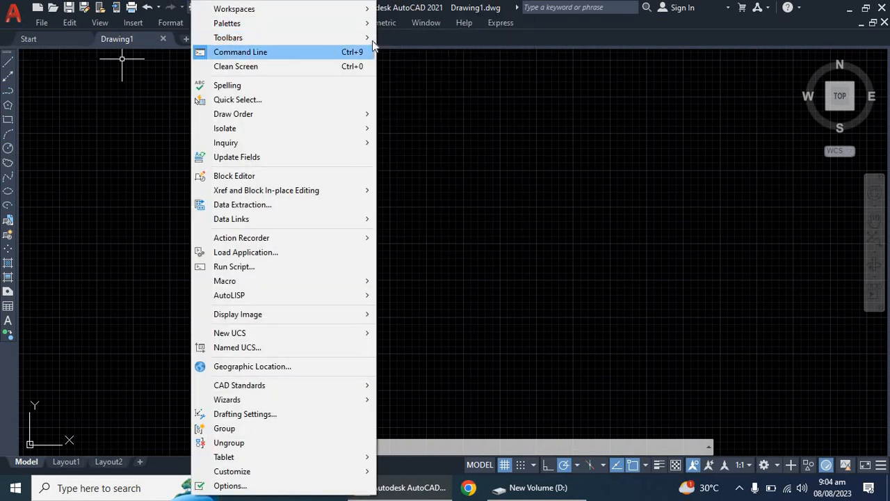
mouse_move(395, 41)
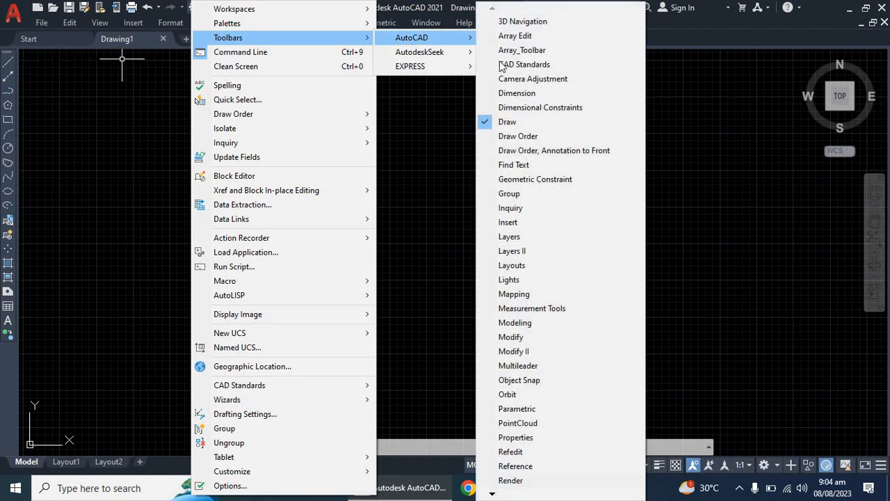
left_click(527, 137)
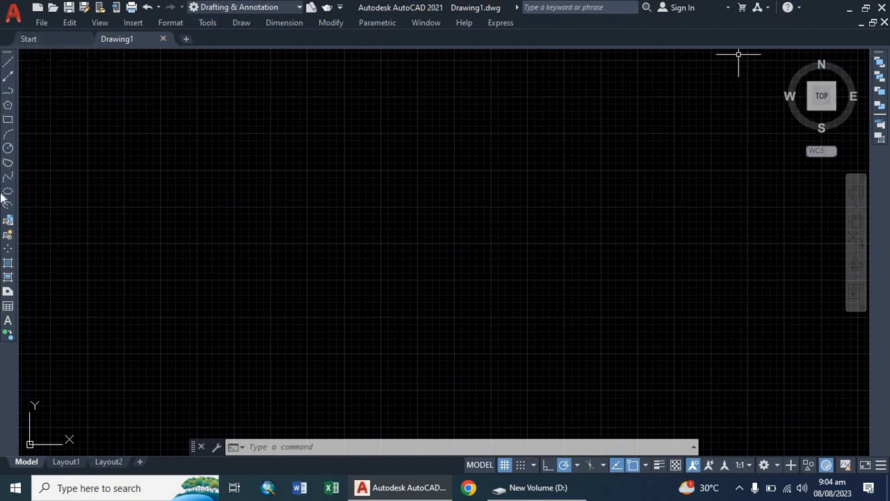
Step: Turn on the AutoCAD toolbars Layers and Modify
left_click(209, 24)
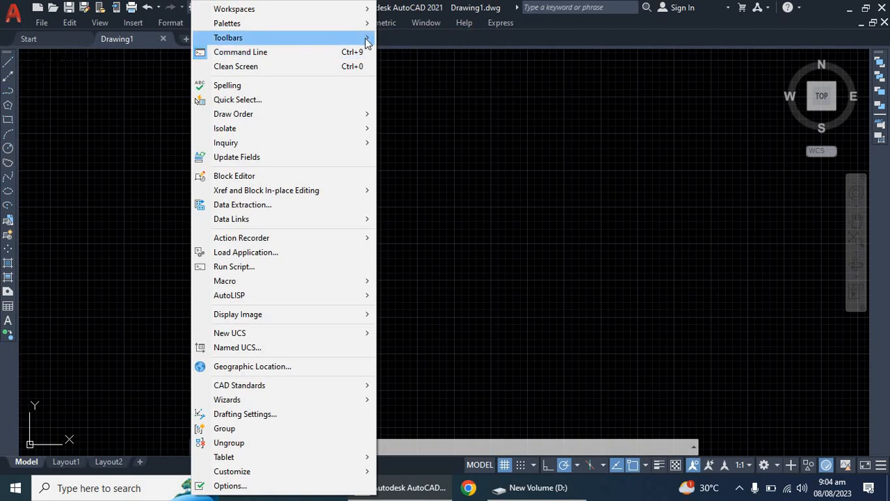
mouse_move(420, 42)
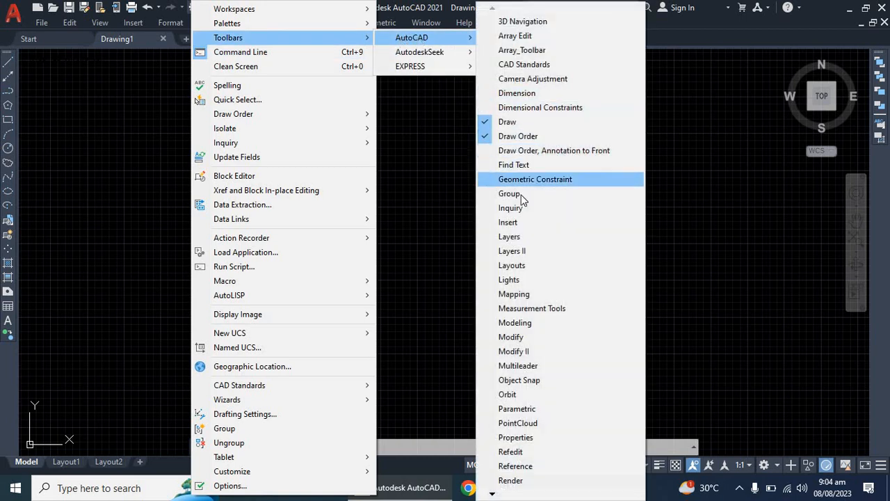
left_click(509, 238)
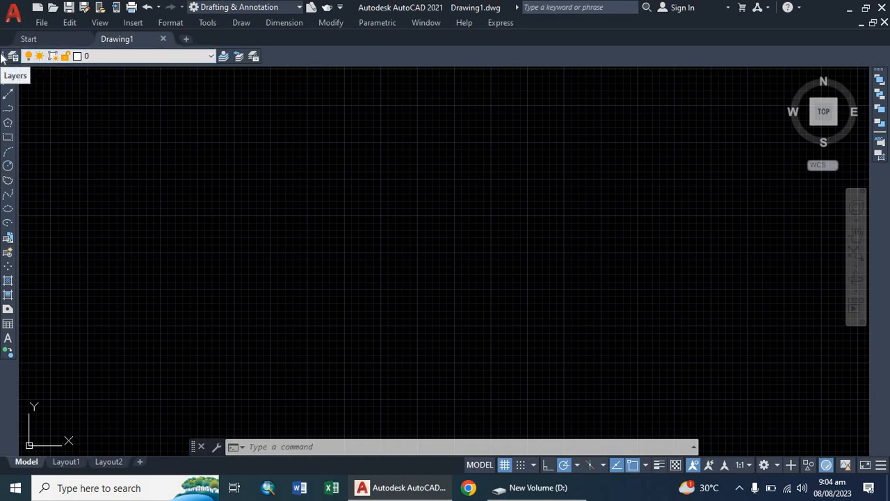
left_click(214, 22)
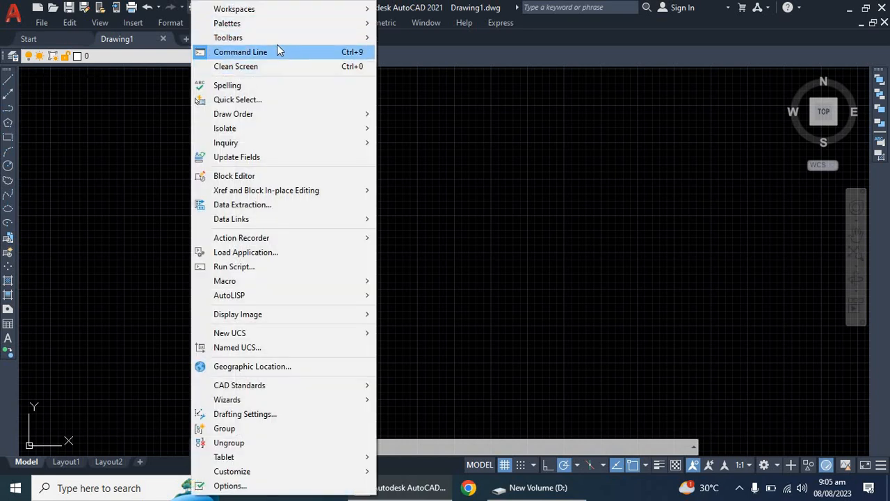
mouse_move(252, 36)
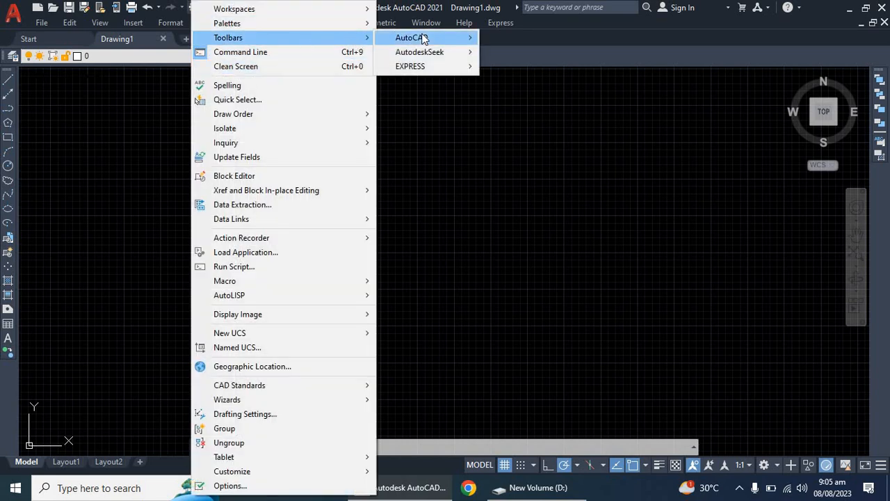
mouse_move(425, 39)
left_click(530, 336)
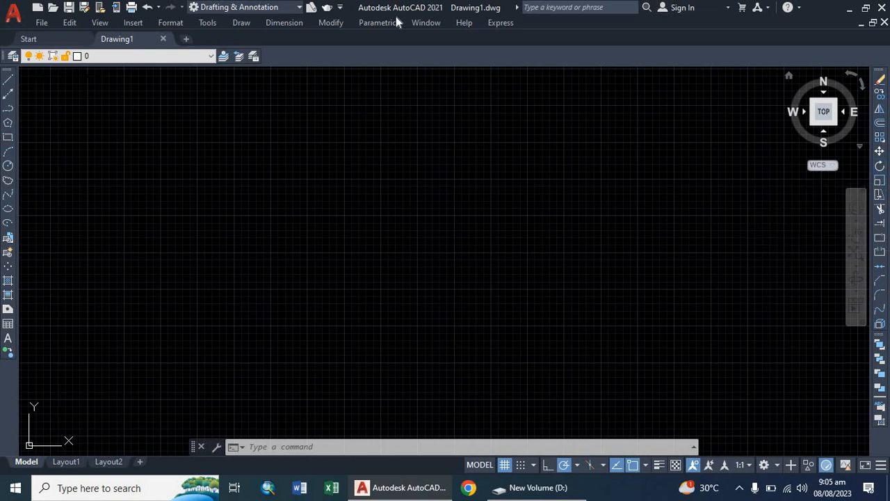
Step: Turn on the AutoCAD toolbar Properties for colour, linetype and lineweight control
left_click(209, 22)
mouse_move(219, 24)
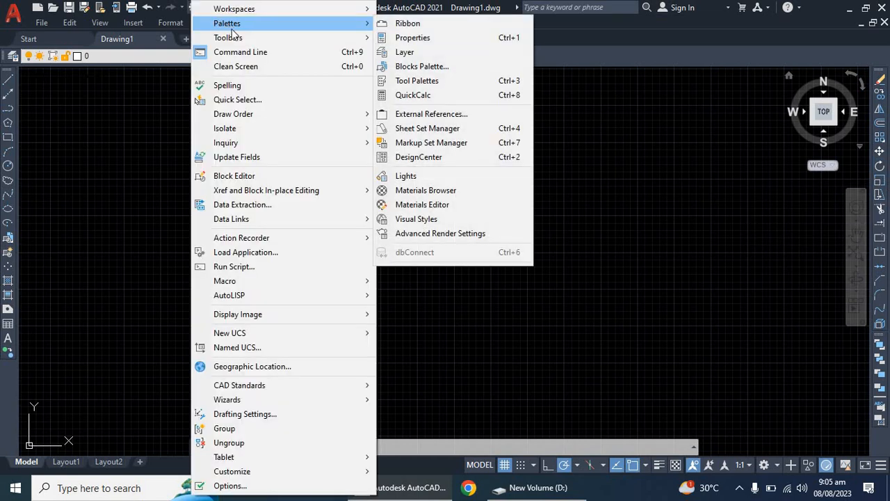
mouse_move(235, 40)
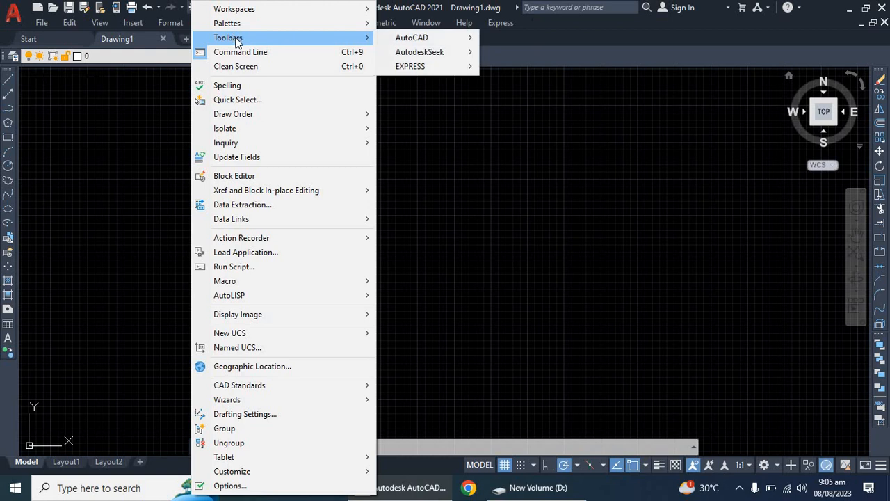
mouse_move(398, 39)
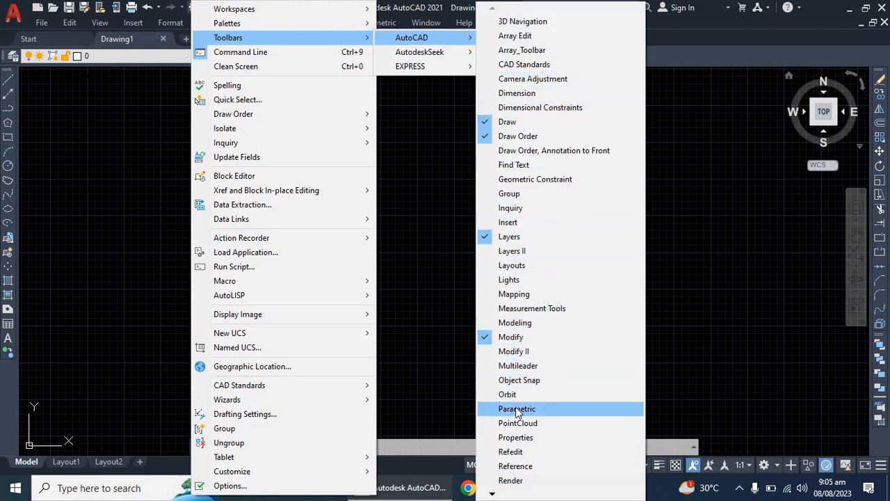
left_click(511, 438)
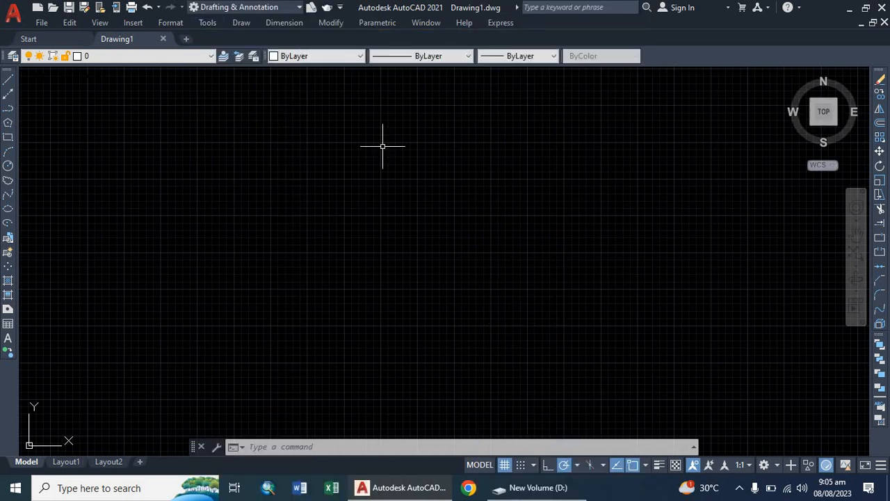
left_click(319, 57)
left_click(336, 56)
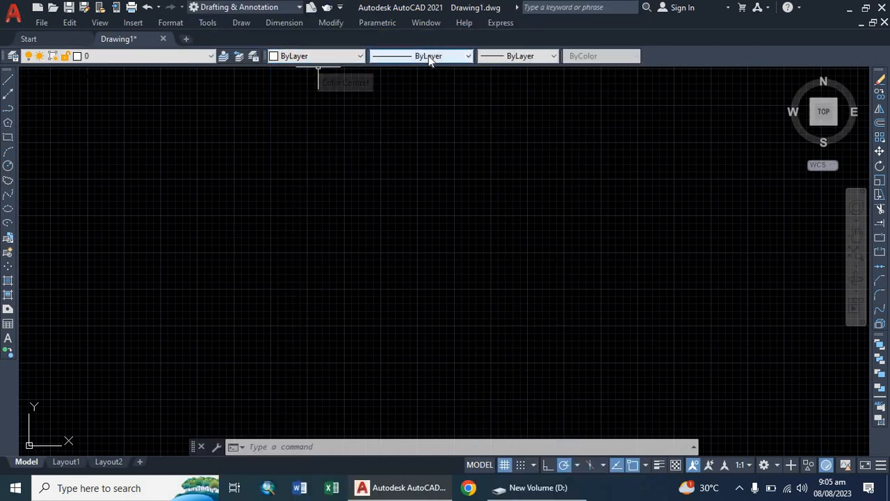
left_click(429, 56)
left_click(428, 57)
left_click(512, 58)
left_click(512, 58)
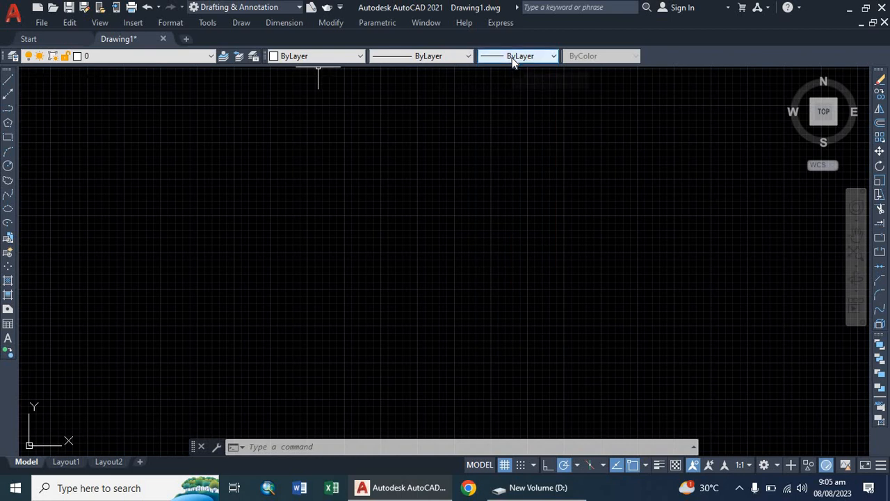
Step: Turn on the AutoCAD toolbars Standard and Styles
left_click(206, 24)
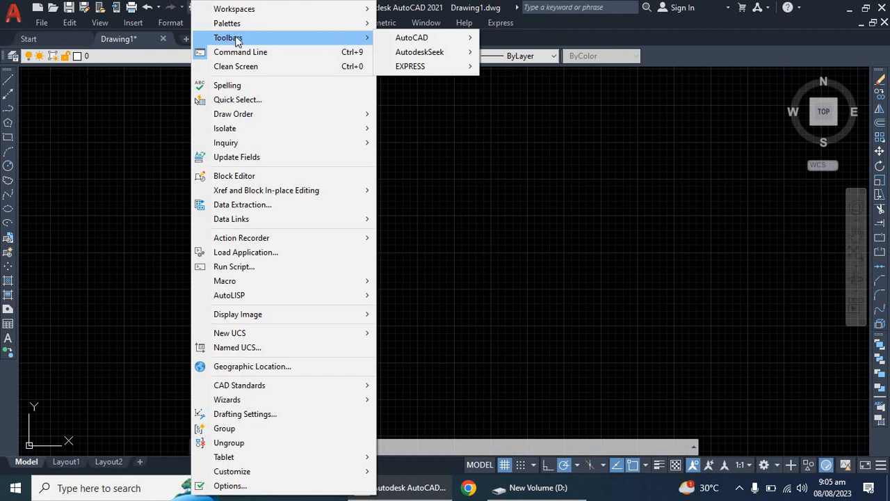
mouse_move(410, 38)
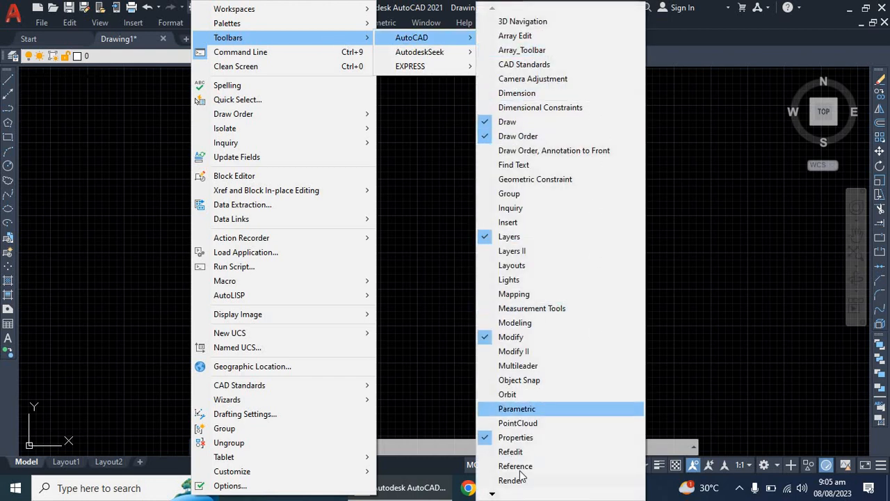
mouse_move(497, 496)
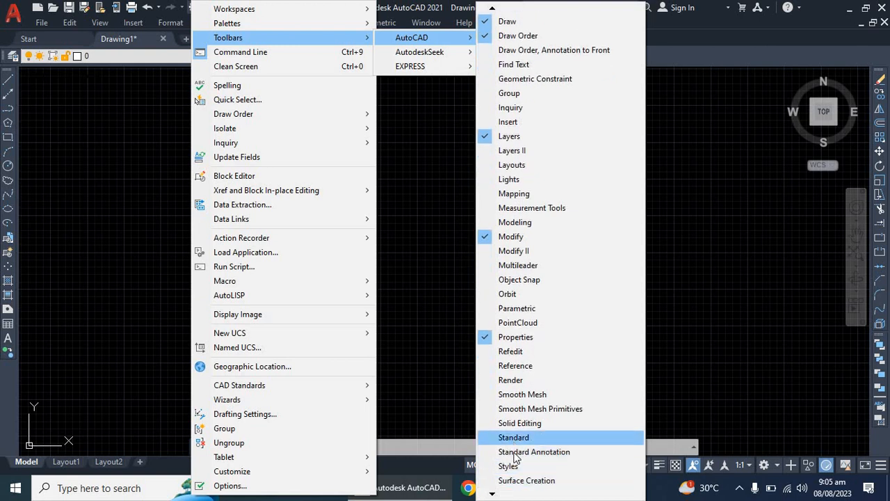
left_click(513, 438)
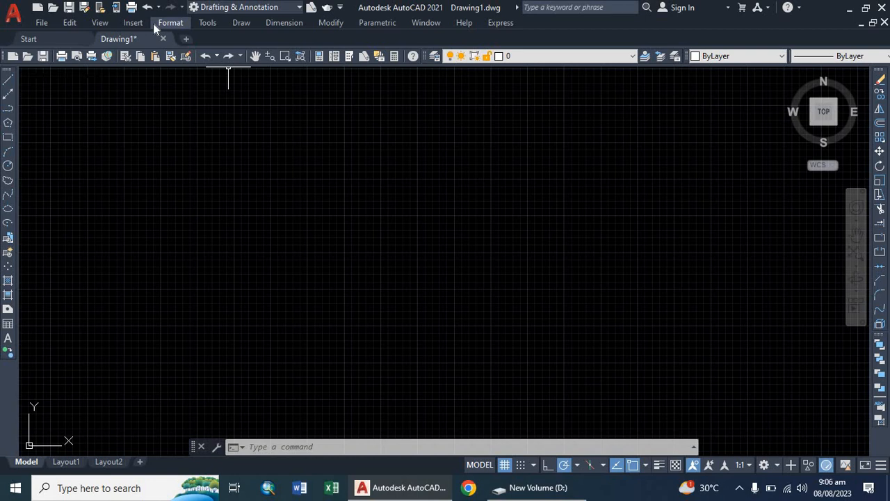
left_click(207, 23)
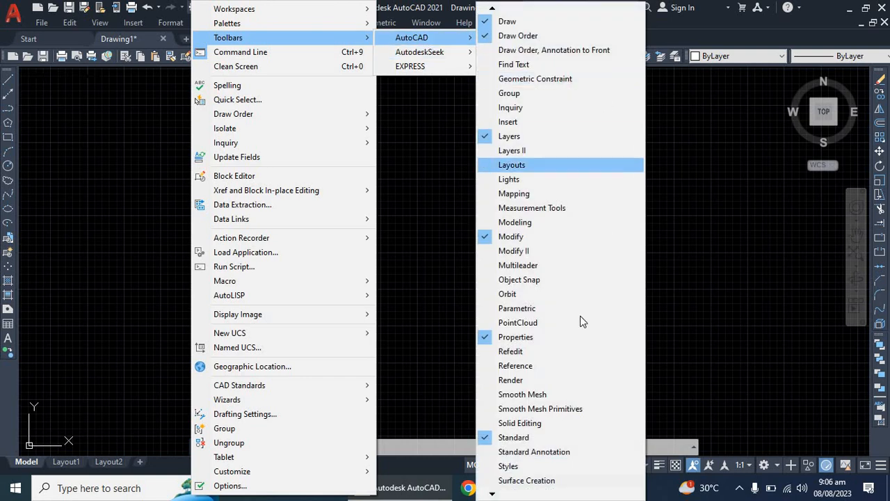
left_click(515, 468)
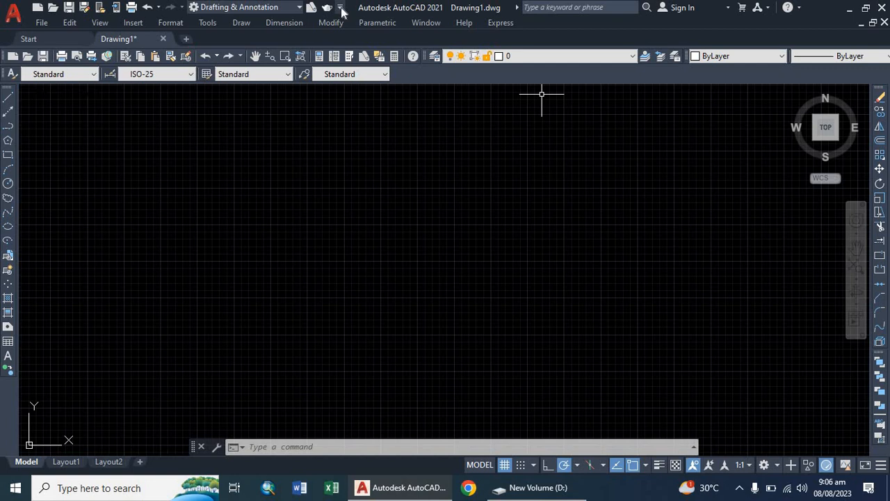
Step: Save the current interface layout as a new workspace named AutoCAD 2
left_click(208, 23)
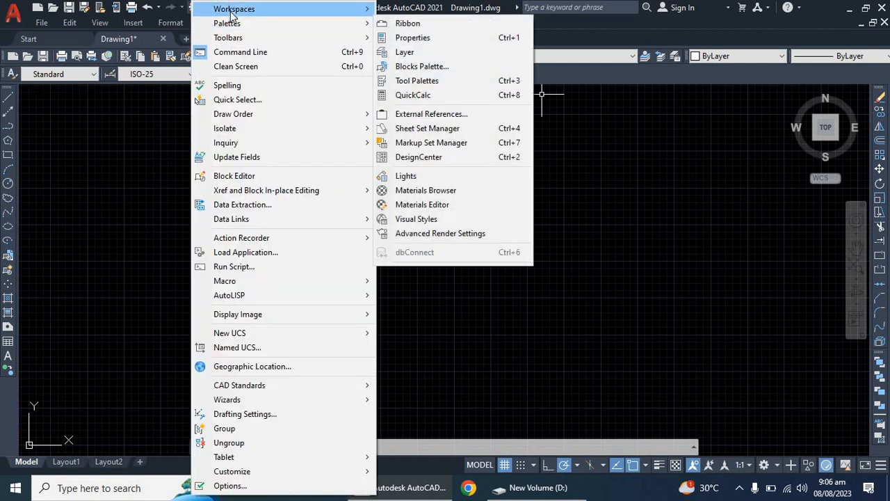
mouse_move(231, 13)
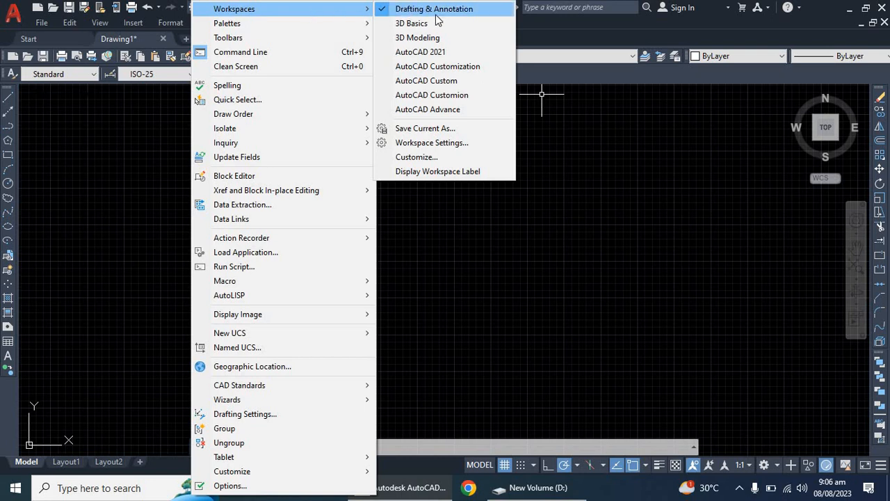
left_click(425, 129)
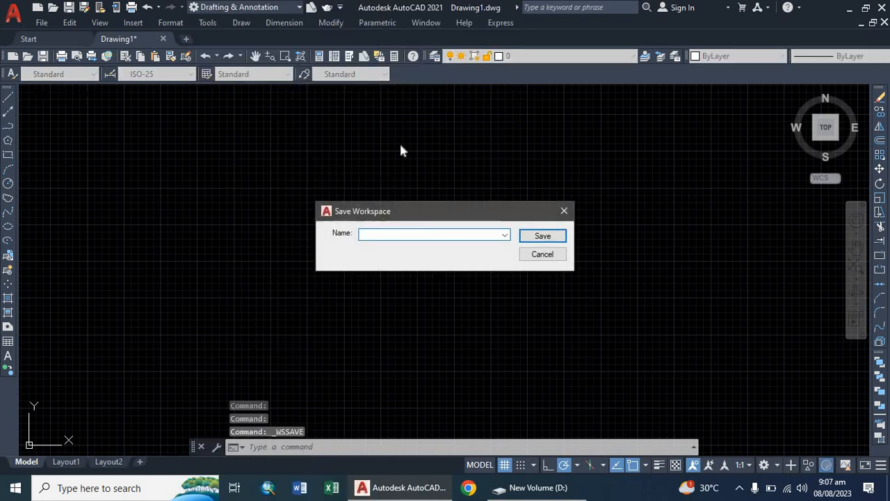
type("AutoCAD ")
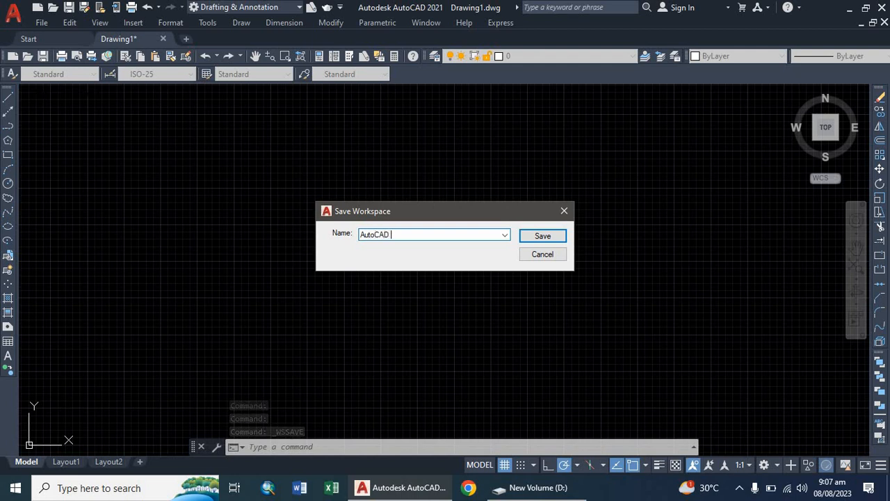
type("2")
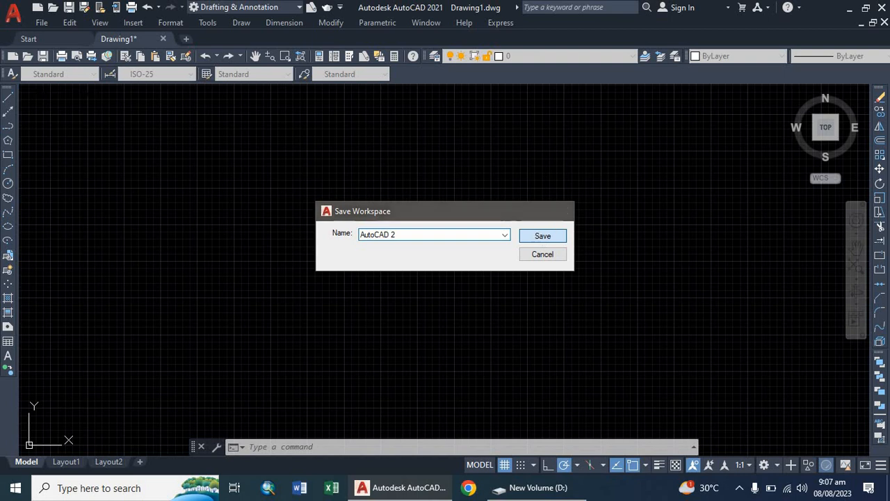
left_click(542, 236)
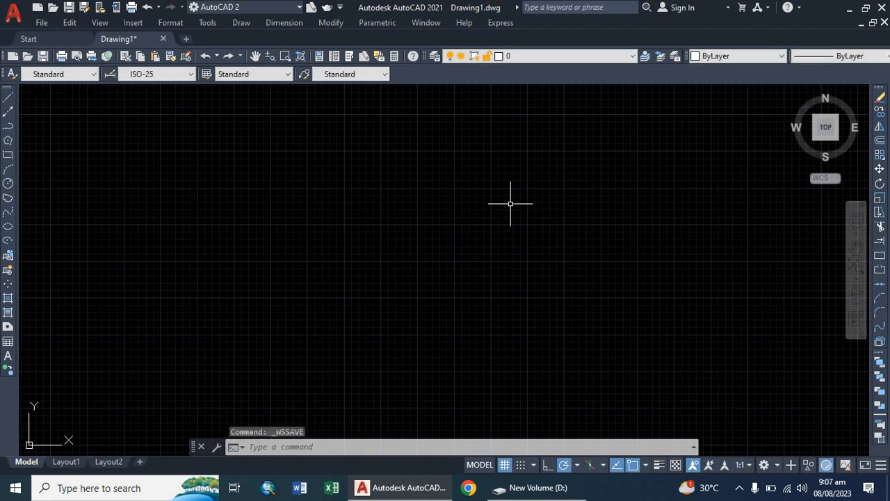
Step: Choose AutoCAD 2 from the list of saved workspaces as the active workspace
left_click(233, 7)
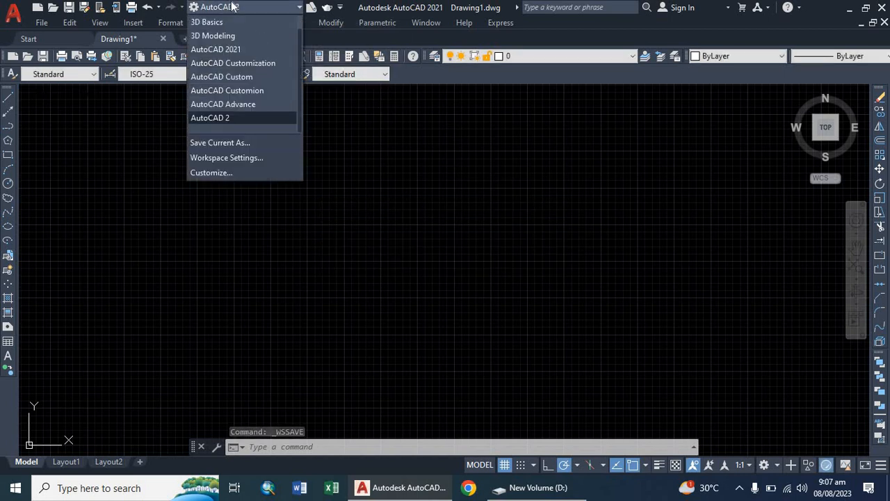
left_click(233, 7)
left_click(233, 7)
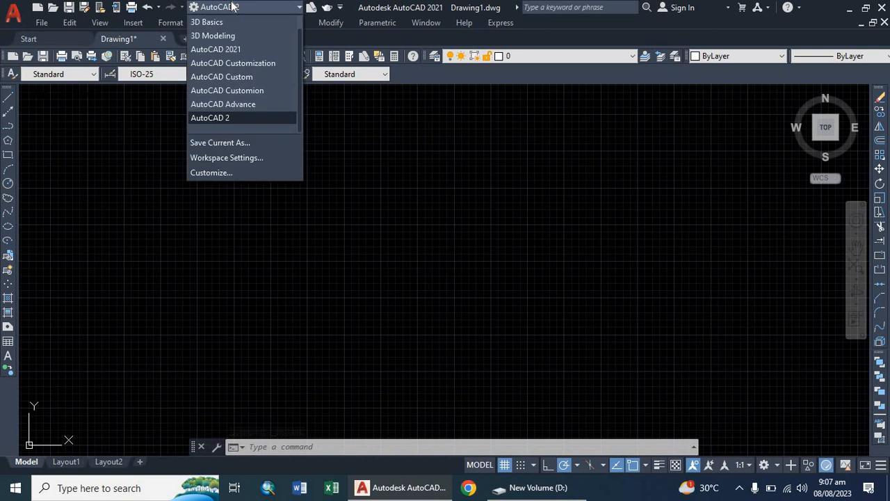
left_click(214, 117)
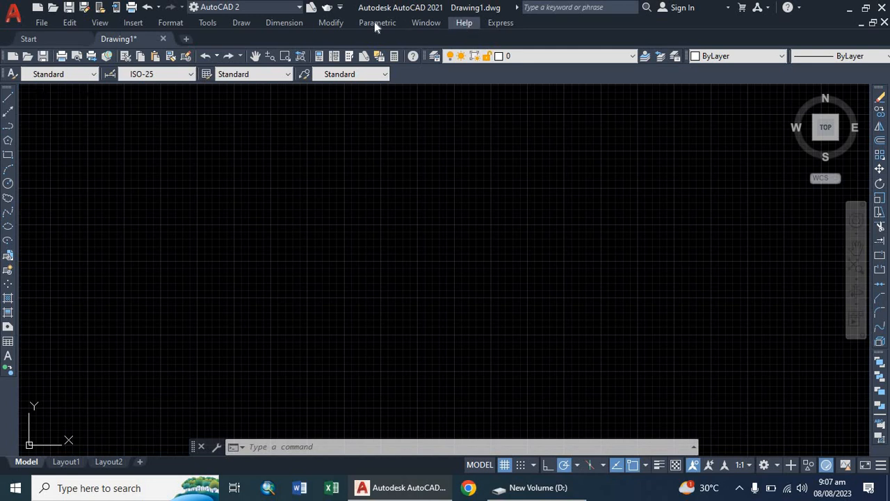
right_click(294, 148)
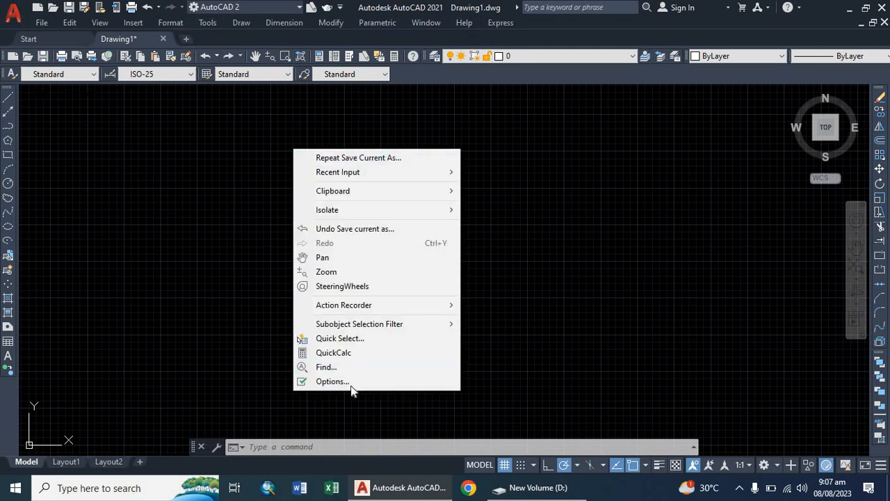
left_click(178, 224)
left_click(261, 193)
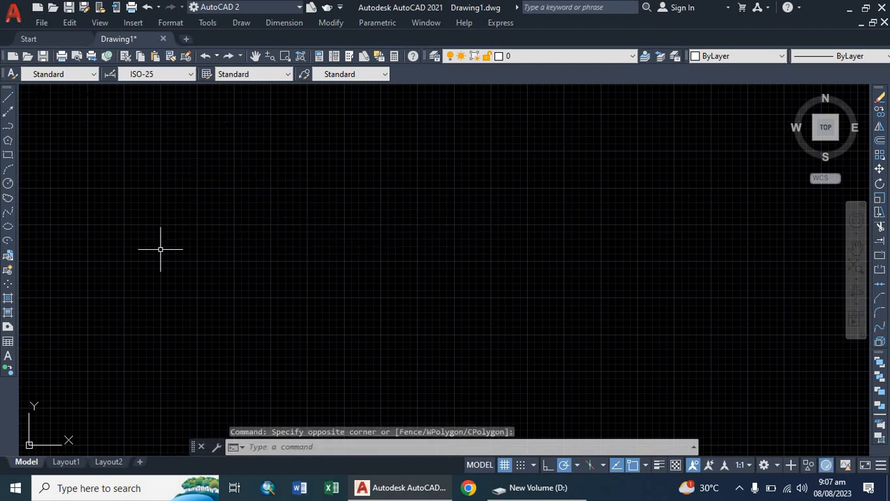
Step: Set the 2D model space uniform background color to White in the display options and apply it
right_click(272, 167)
left_click(312, 397)
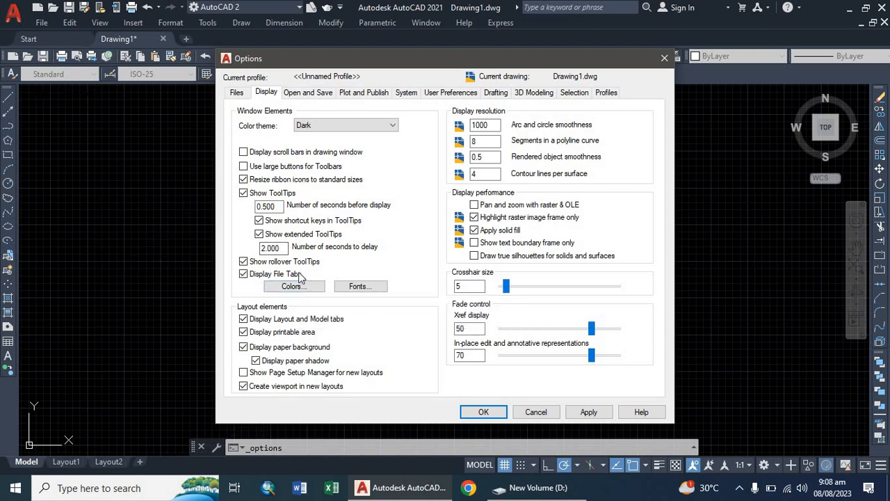
left_click(237, 93)
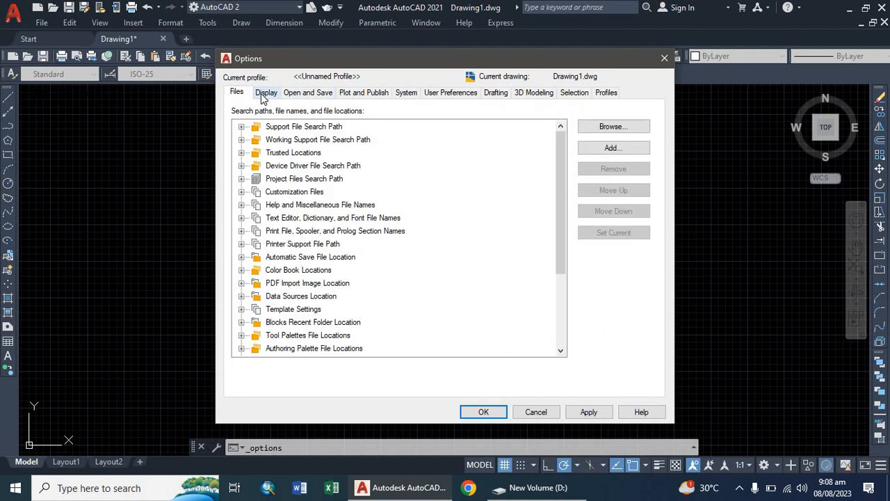
left_click(267, 93)
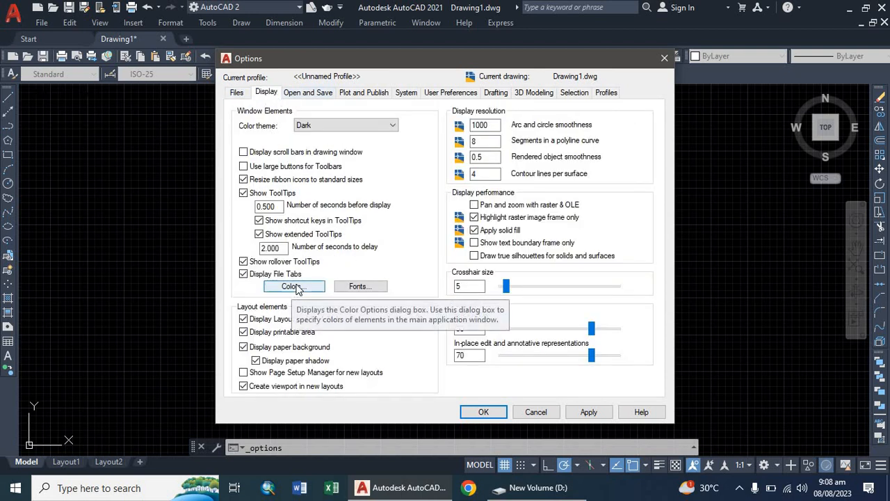
left_click(294, 287)
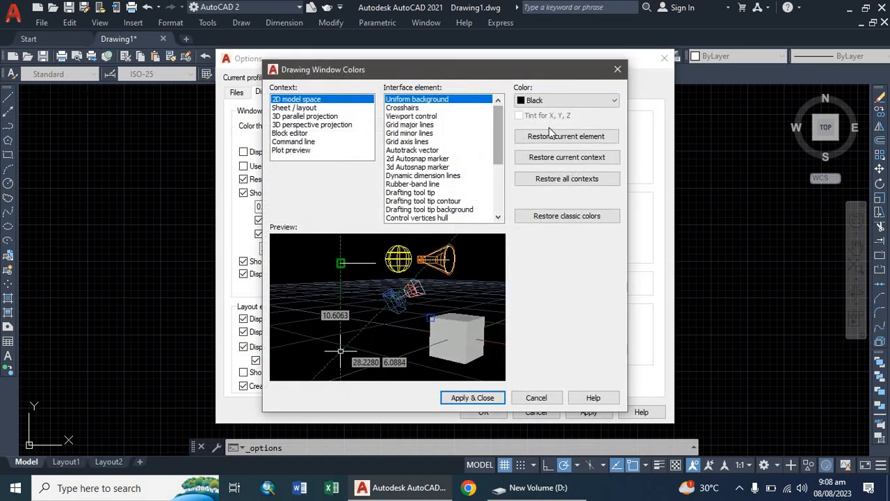
left_click(560, 100)
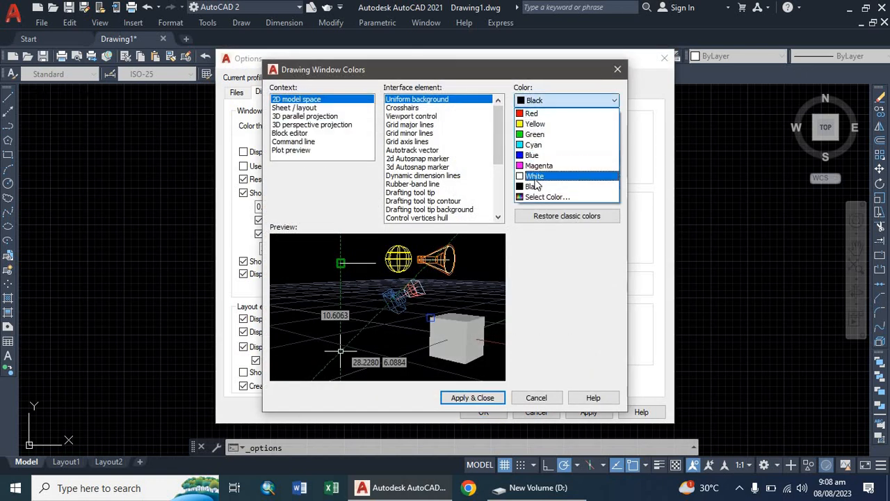
left_click(535, 177)
left_click(472, 398)
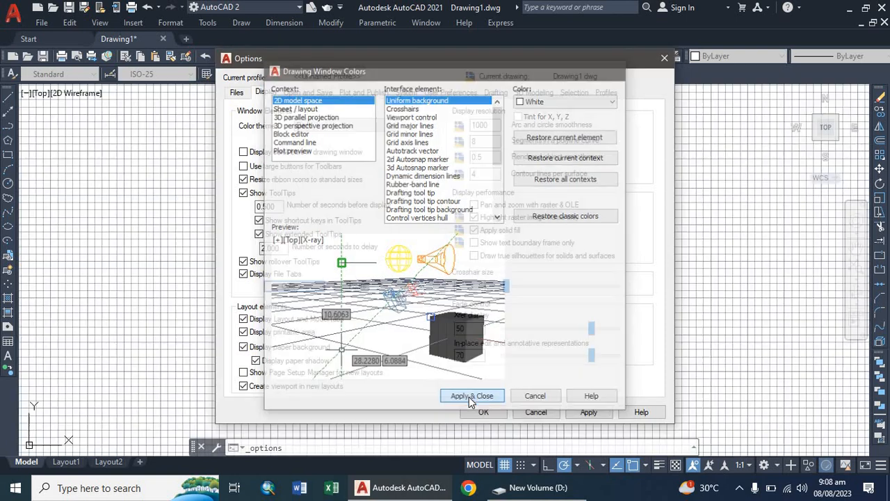
left_click(484, 412)
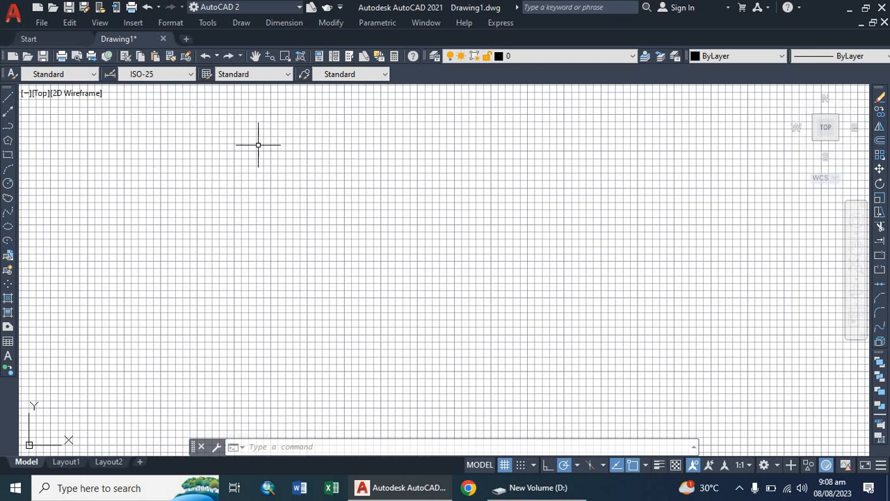
Step: Set the 2D model space uniform background color back to Black in the display options and apply it
right_click(299, 174)
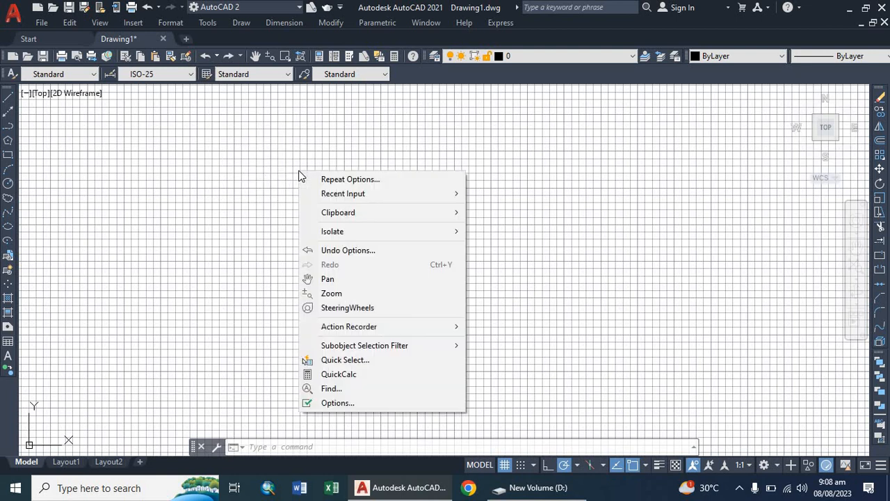
left_click(348, 403)
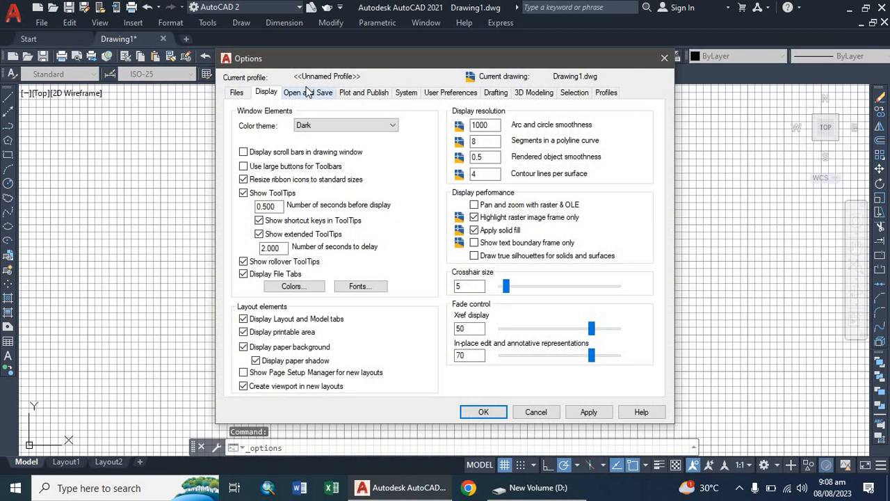
left_click(293, 286)
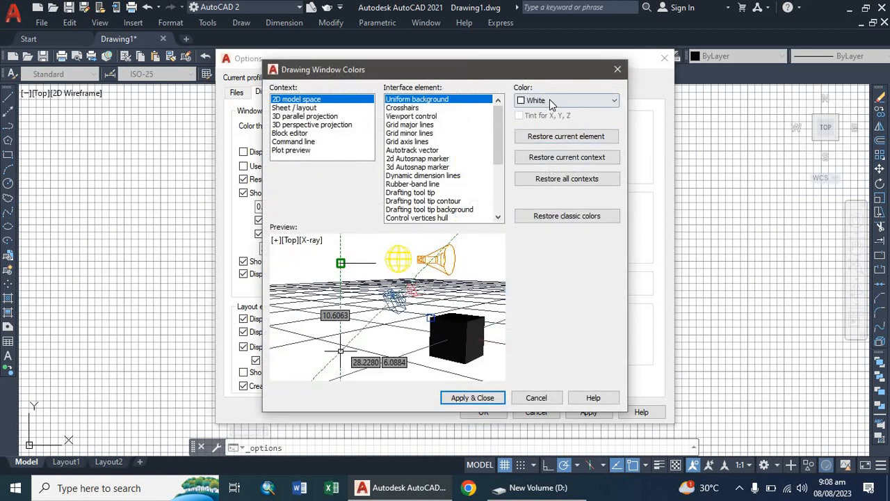
left_click(550, 99)
left_click(546, 187)
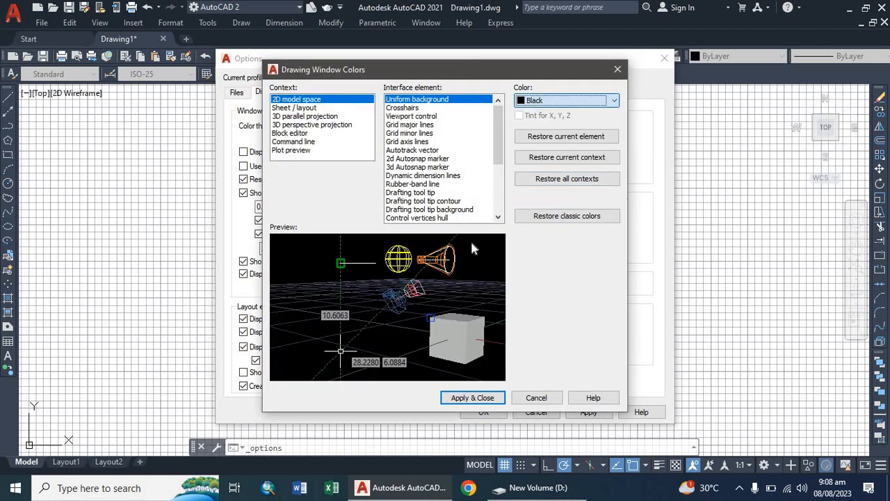
left_click(475, 398)
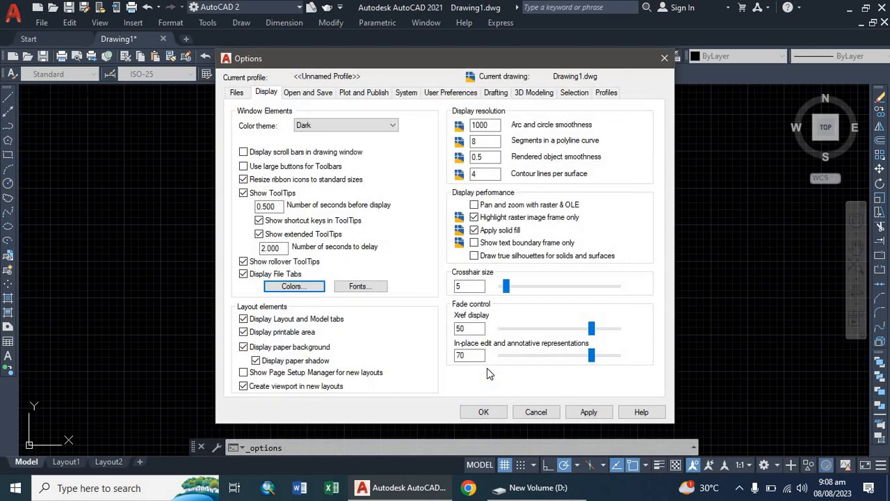
left_click(483, 412)
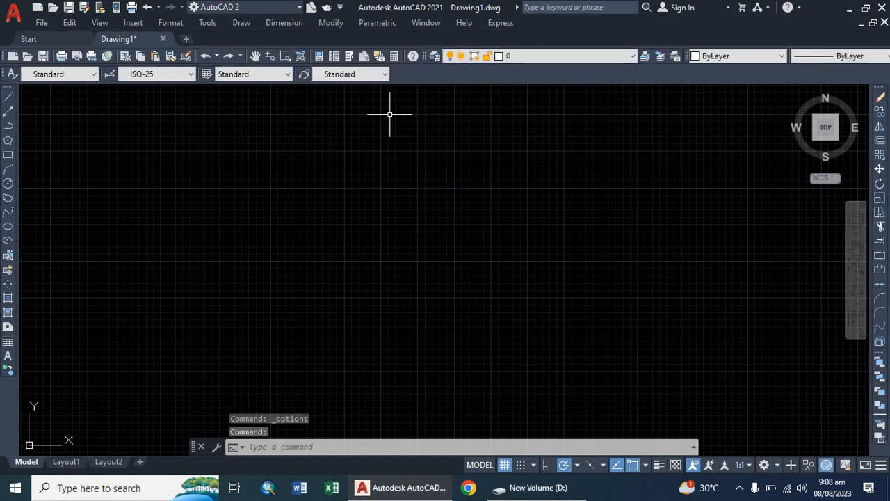